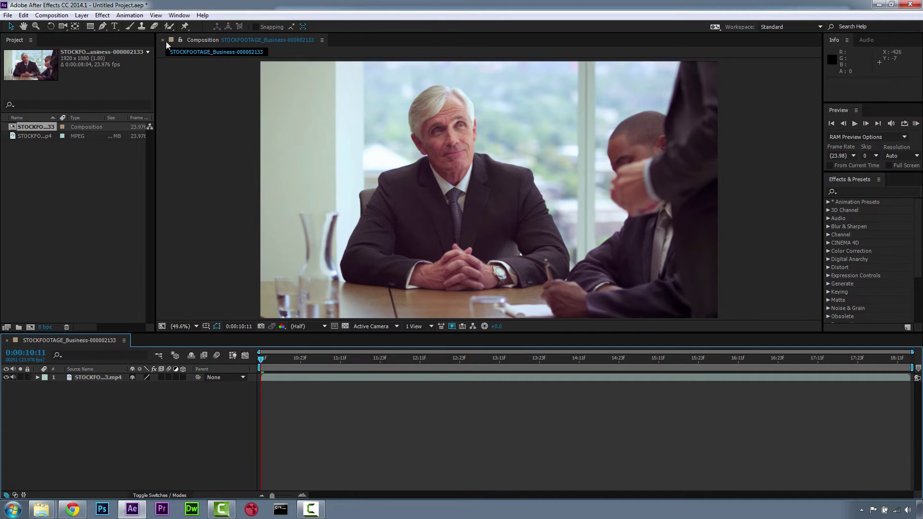
Send the selected stock footage layer to mocha AE via Animation > Track in mocha AE
click(133, 16)
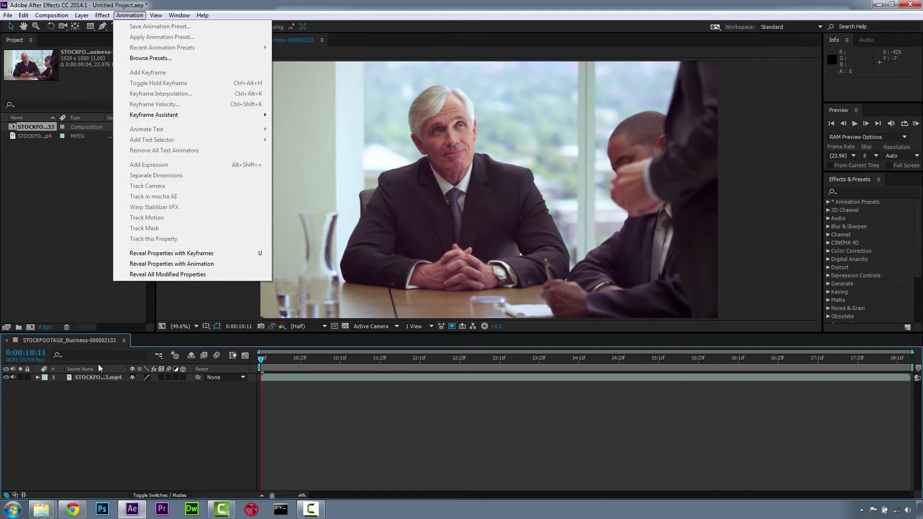
click(101, 378)
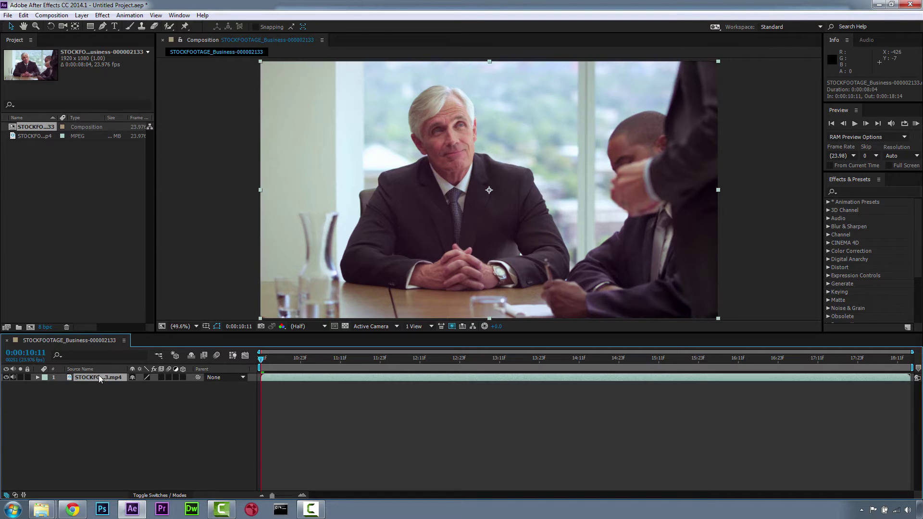
click(130, 16)
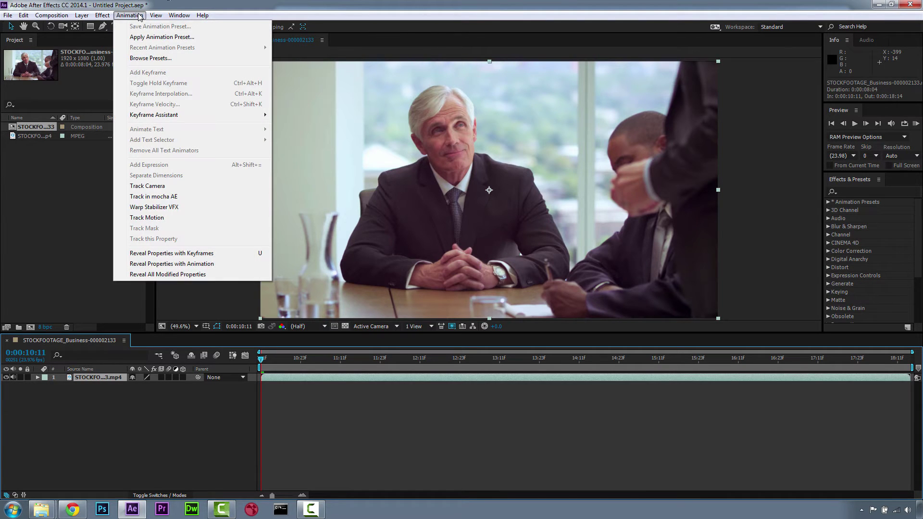
click(166, 197)
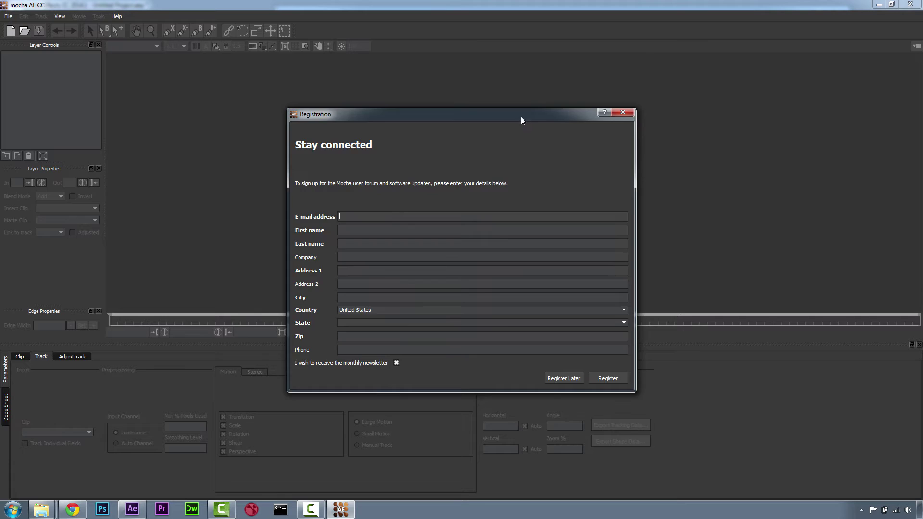
Reposition the registration dialog and choose Register Later
drag(521, 118, 589, 126)
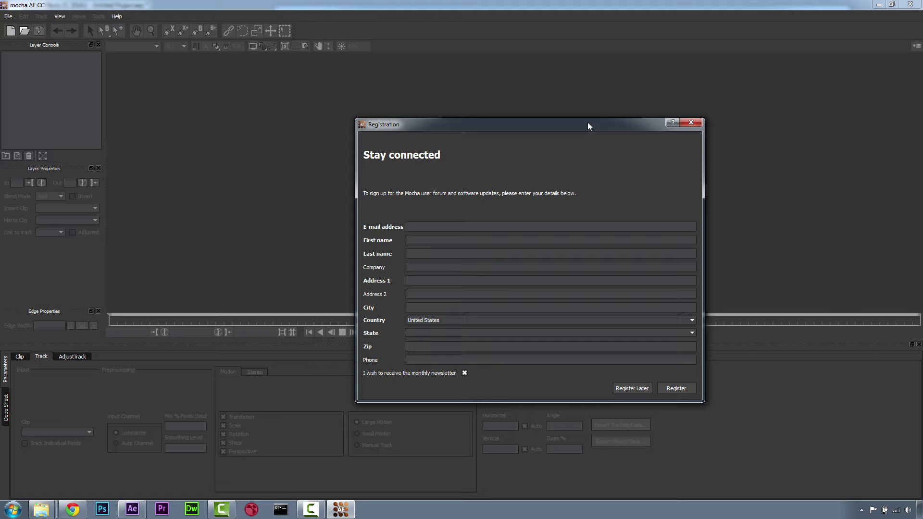
drag(588, 126, 530, 128)
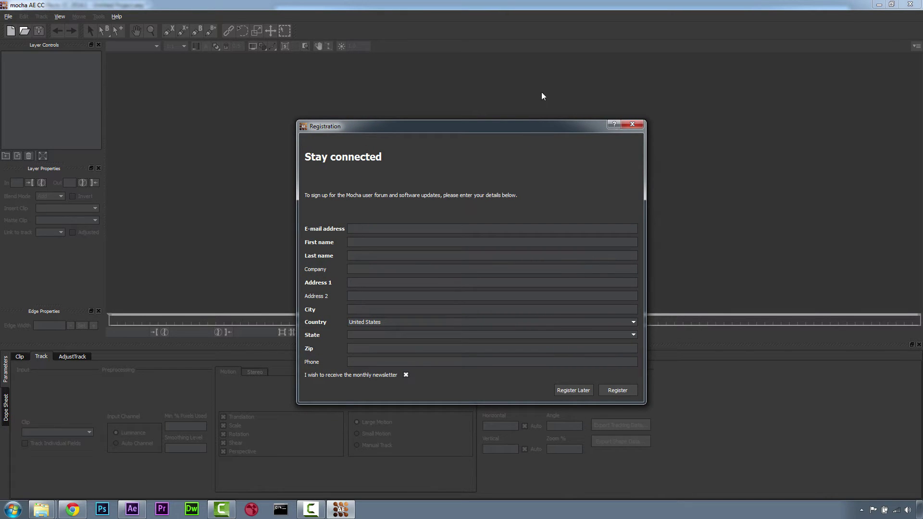
click(570, 390)
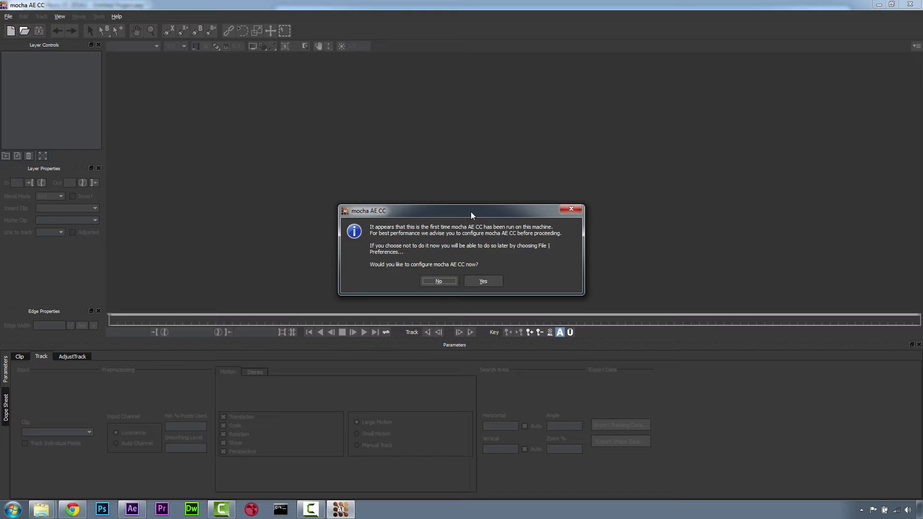
Keep default preferences and create a project from STOCKFOOTAGE_Business, frames 0–194 at 23.976 fps
click(487, 281)
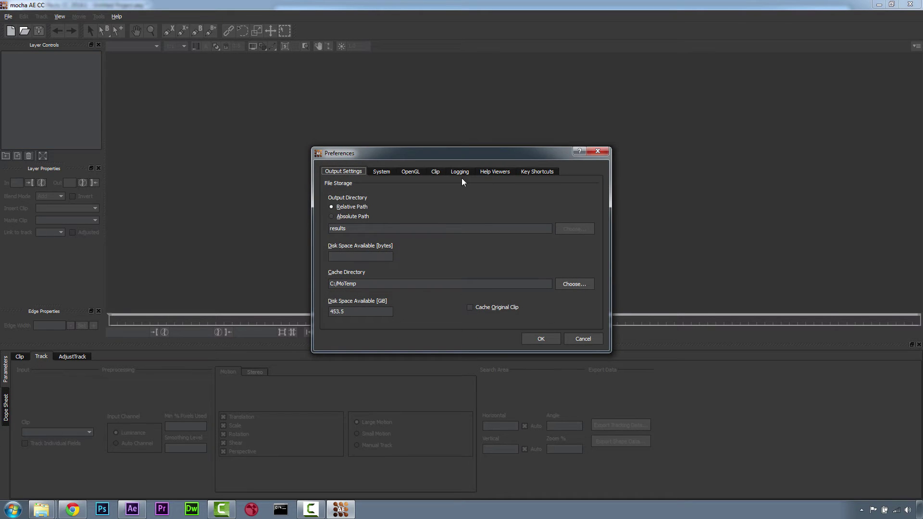
click(542, 340)
click(539, 340)
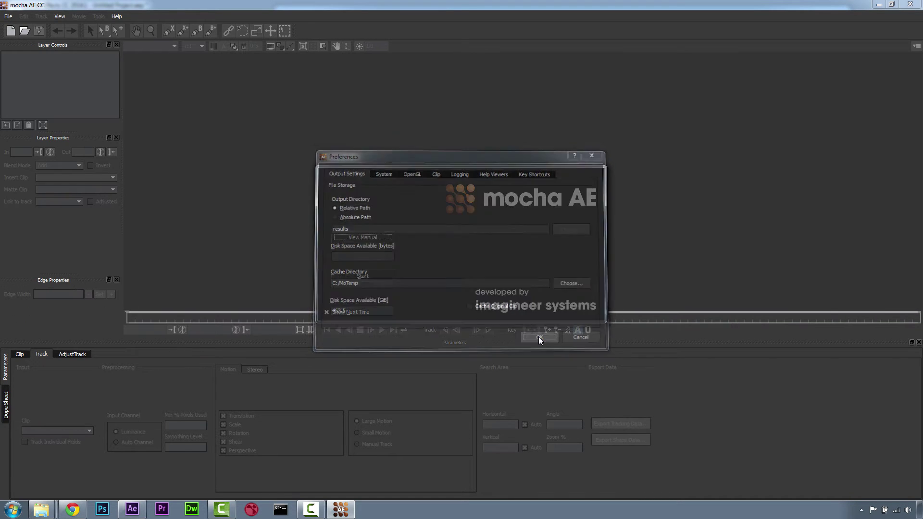
click(373, 276)
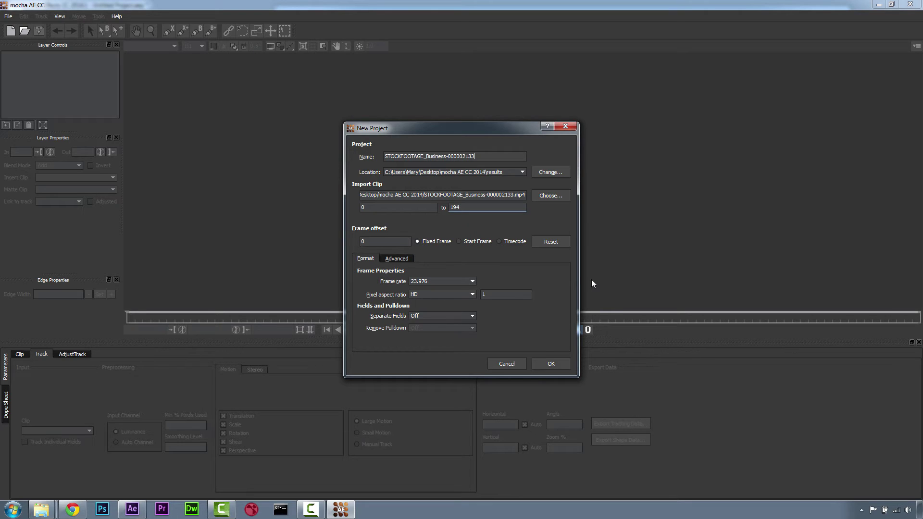
click(551, 364)
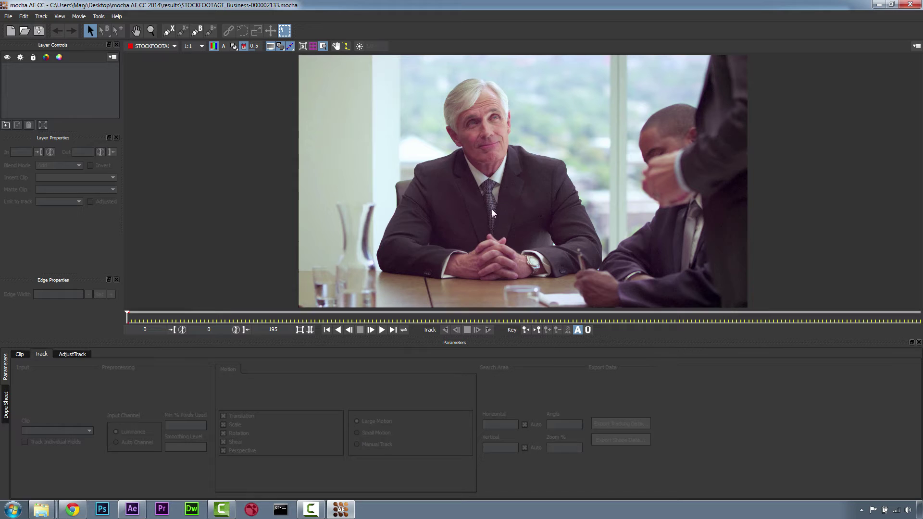
Play back the STOCKFOOTAGE_Business clip in the viewer
click(383, 332)
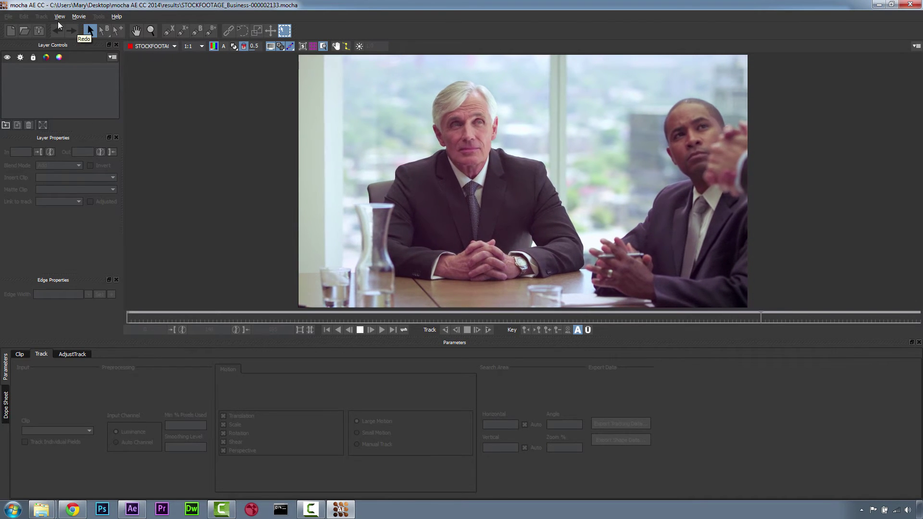
click(117, 16)
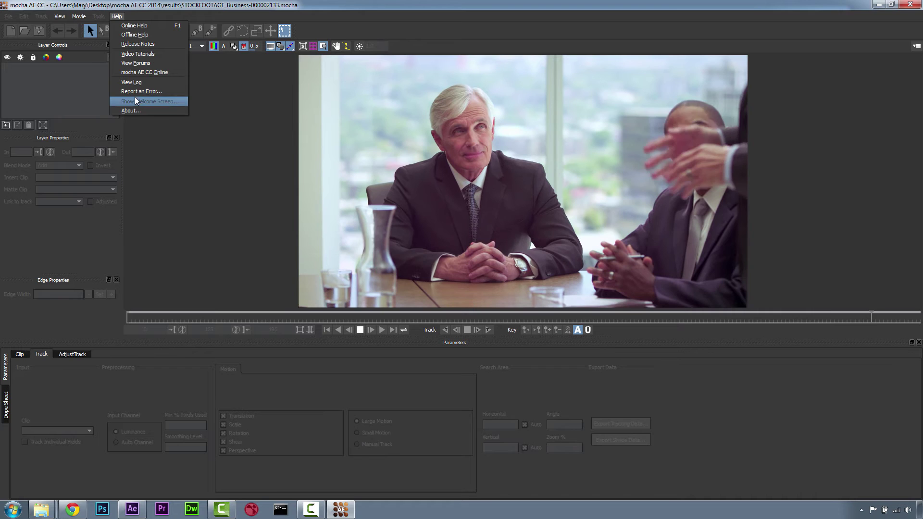
click(134, 108)
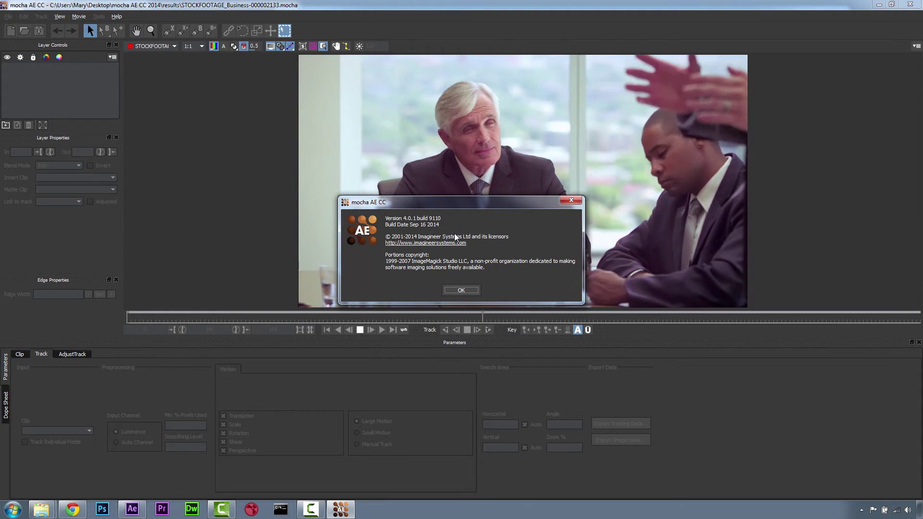
key(Escape)
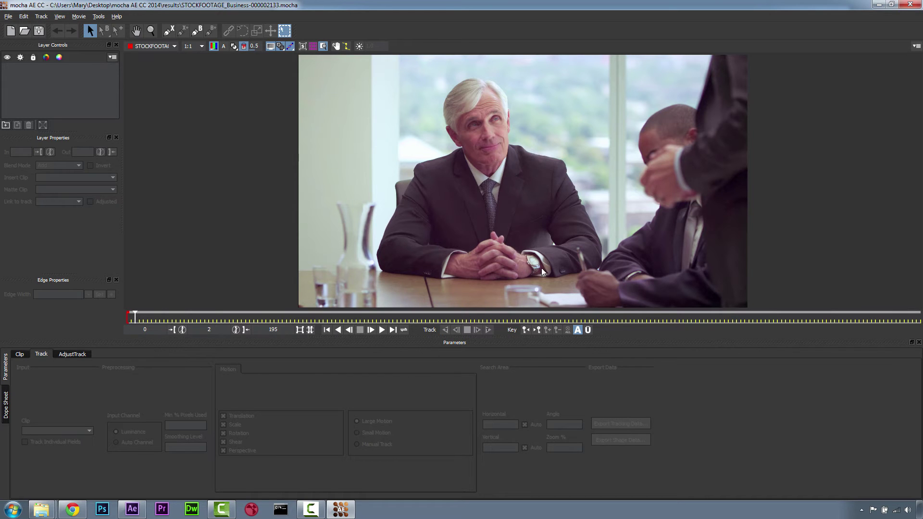
Review clip and project settings: 195 frames, offset 0, 23.976 fps
click(19, 354)
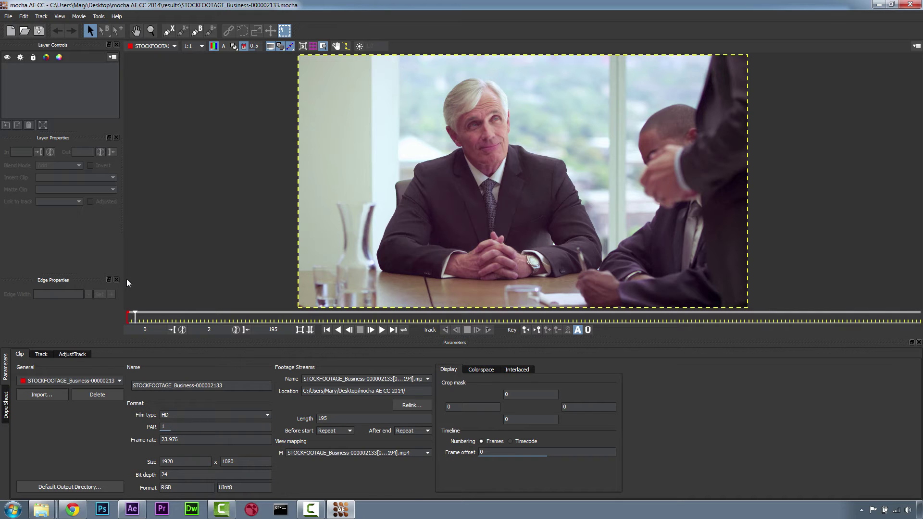
click(9, 17)
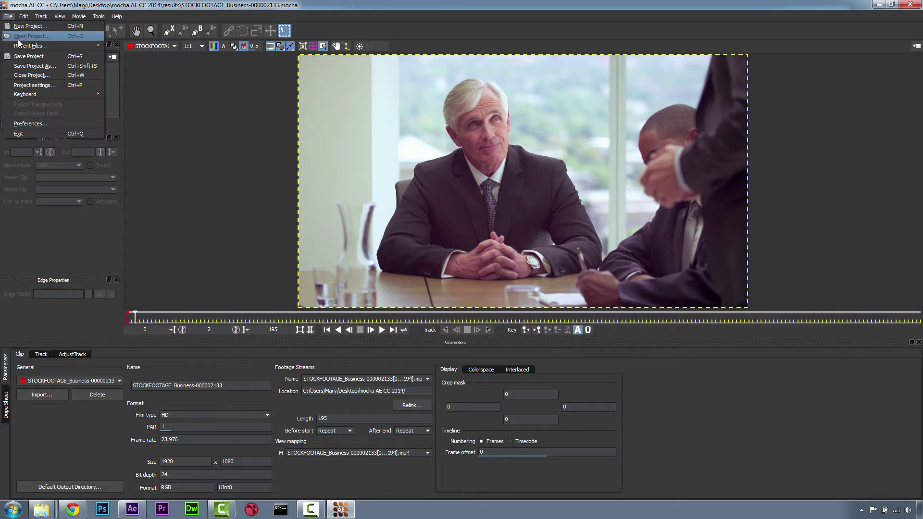
click(28, 85)
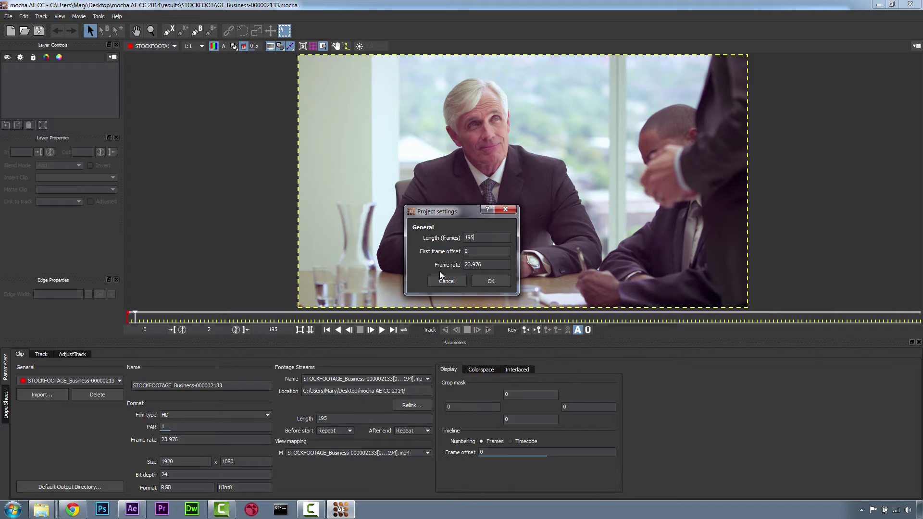
click(446, 282)
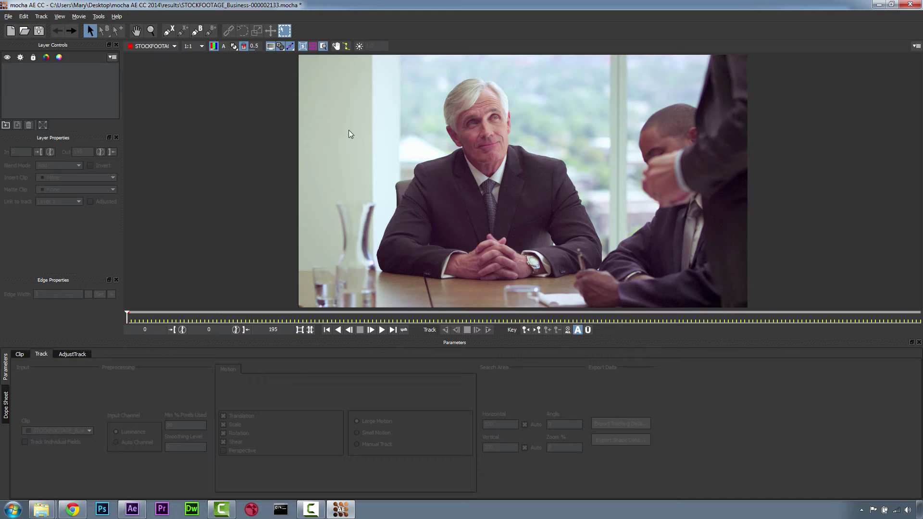
Outline the older man's face with an X-Spline on Layer 2 and track it forward
click(169, 30)
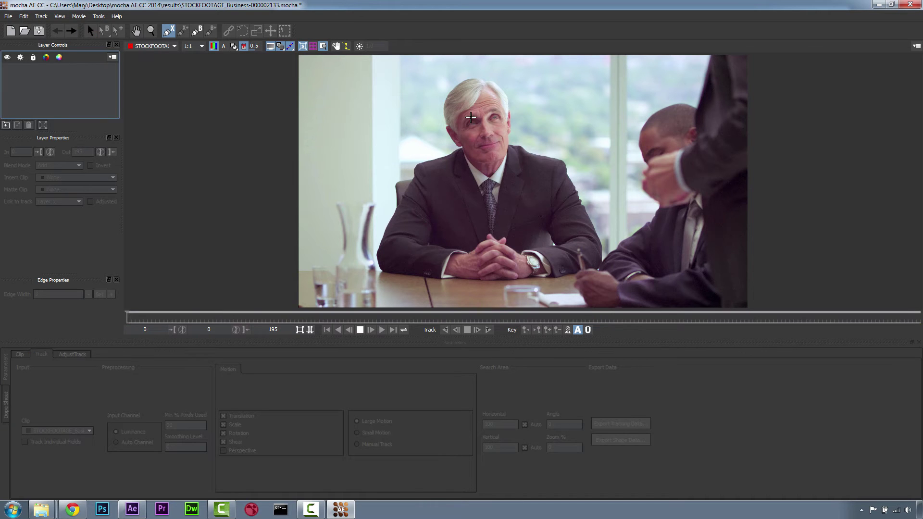
click(465, 93)
click(456, 140)
click(468, 75)
click(485, 166)
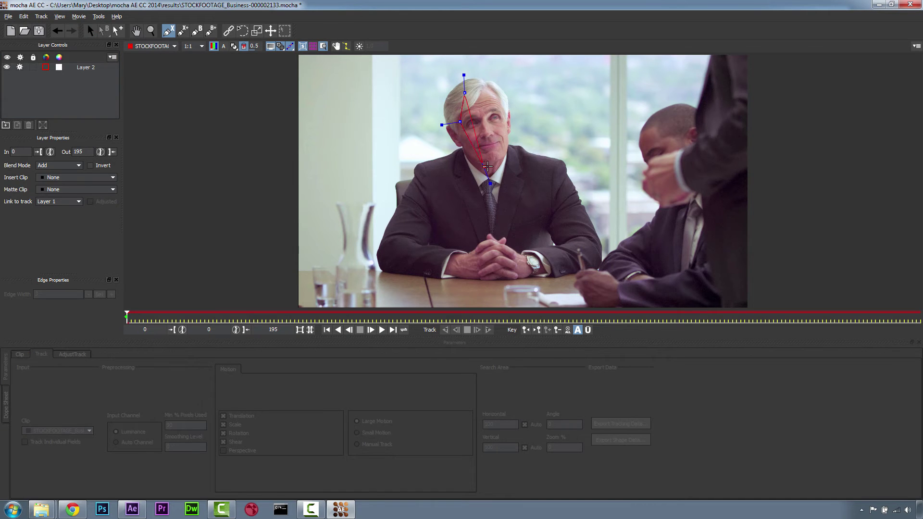
click(506, 159)
click(507, 121)
click(492, 90)
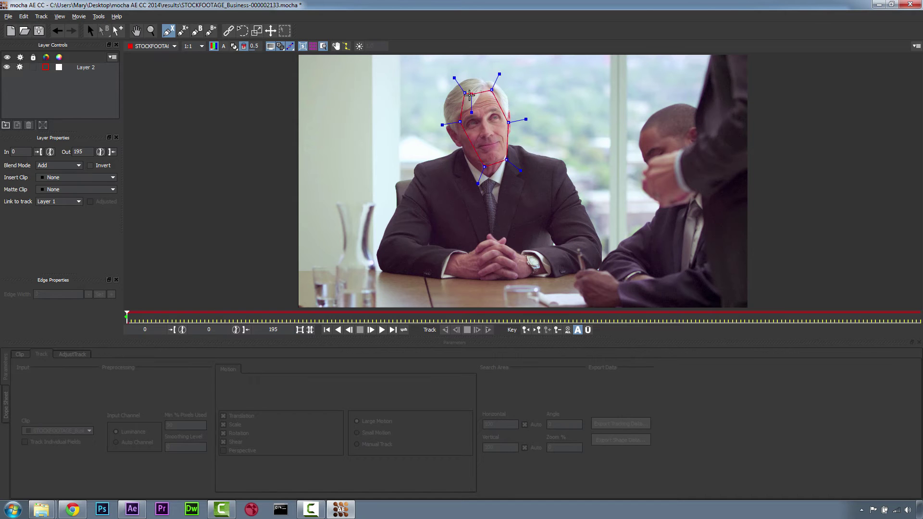
right_click(502, 116)
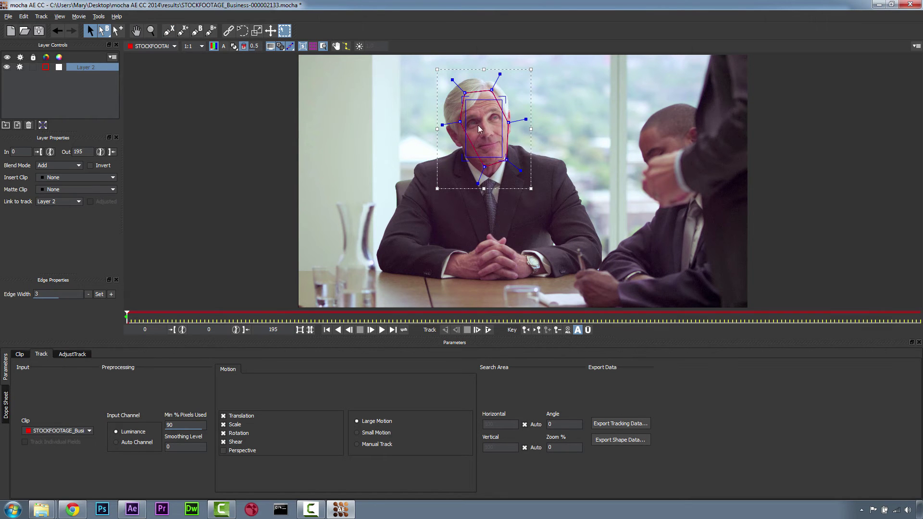
click(488, 330)
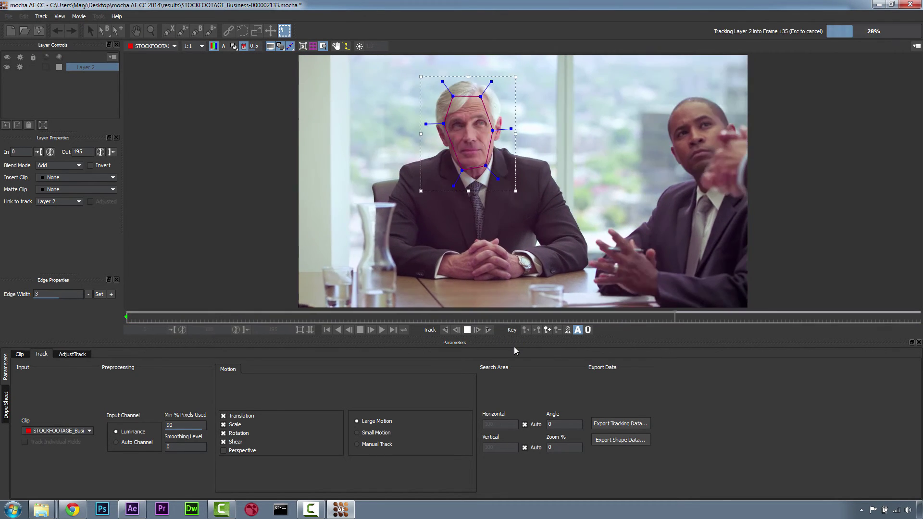
Export the face track as After Effects Transform Data with Invert left unchecked
click(606, 423)
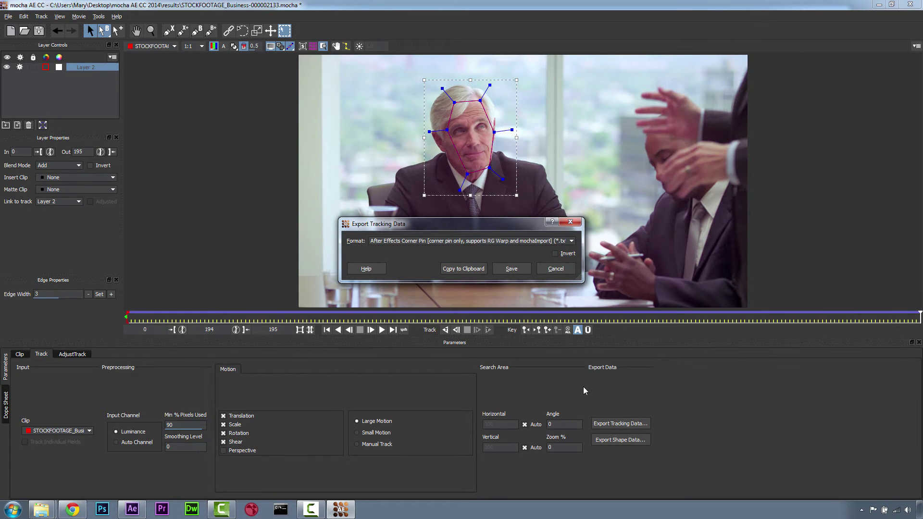
click(454, 242)
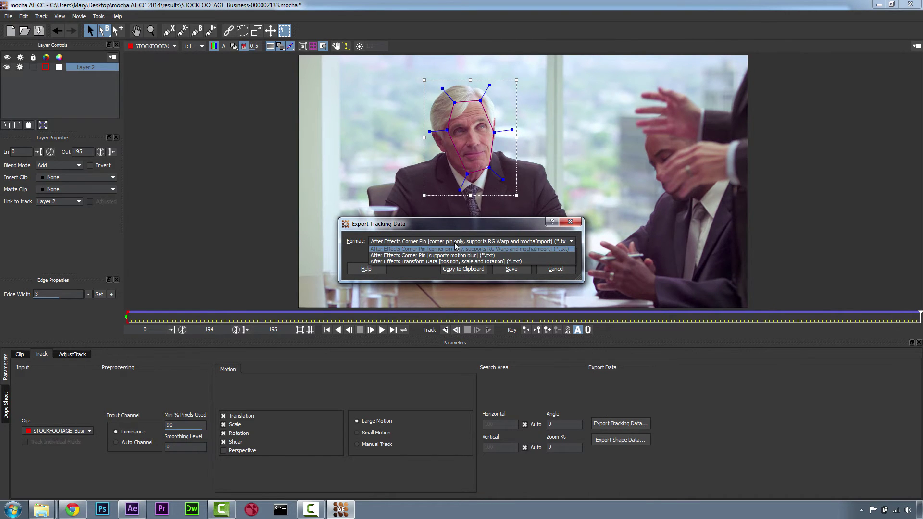
click(435, 261)
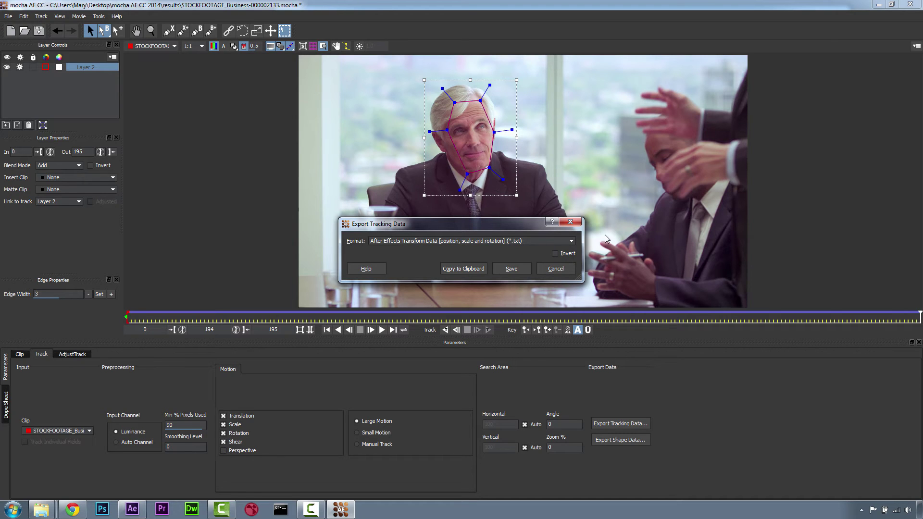
click(556, 254)
click(557, 253)
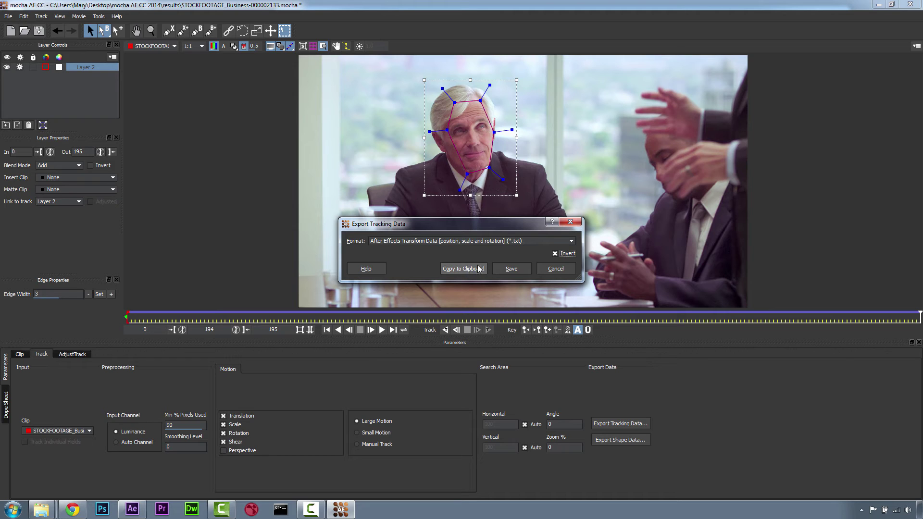
click(556, 253)
Copy the tracking data and paste its 588 keyframes onto a new Null 1 layer
click(461, 270)
click(133, 509)
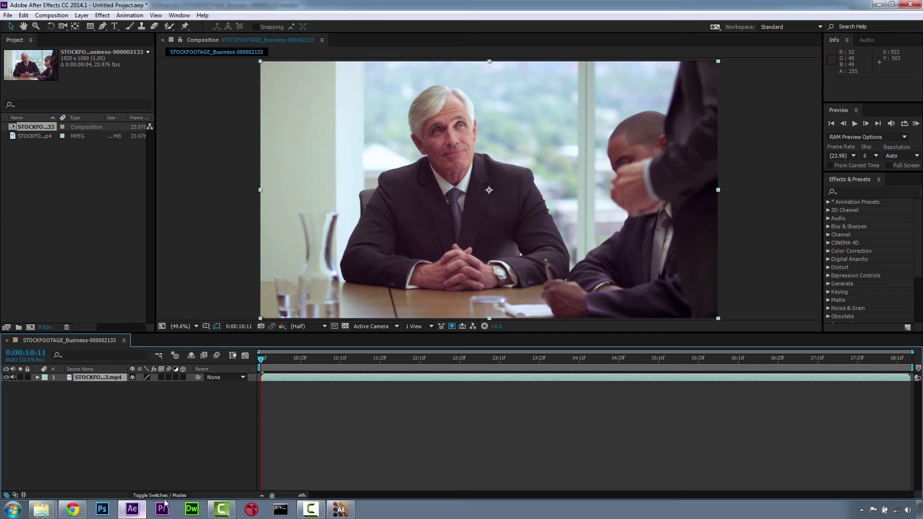
click(82, 15)
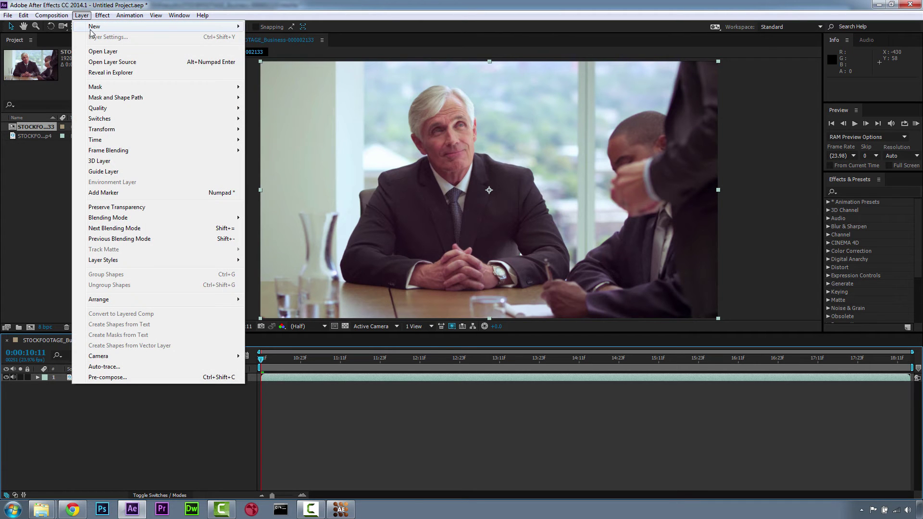
mouse_move(92, 28)
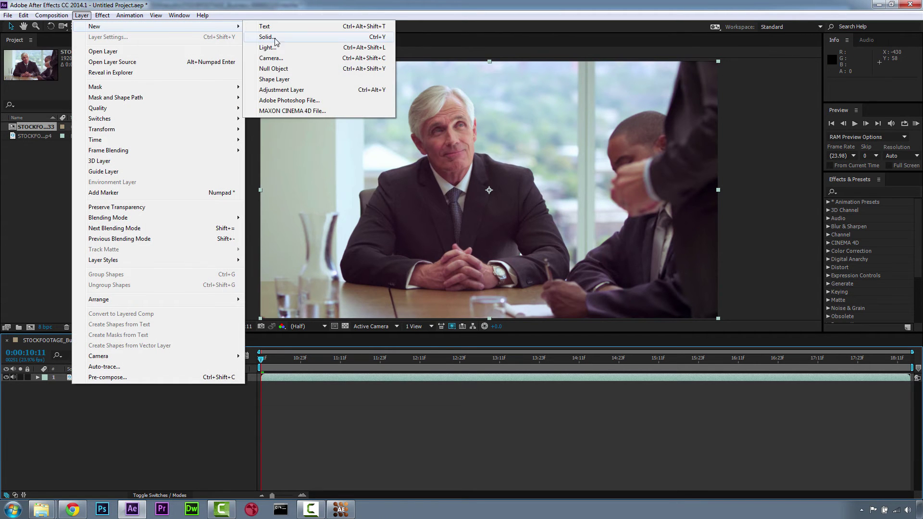
click(281, 70)
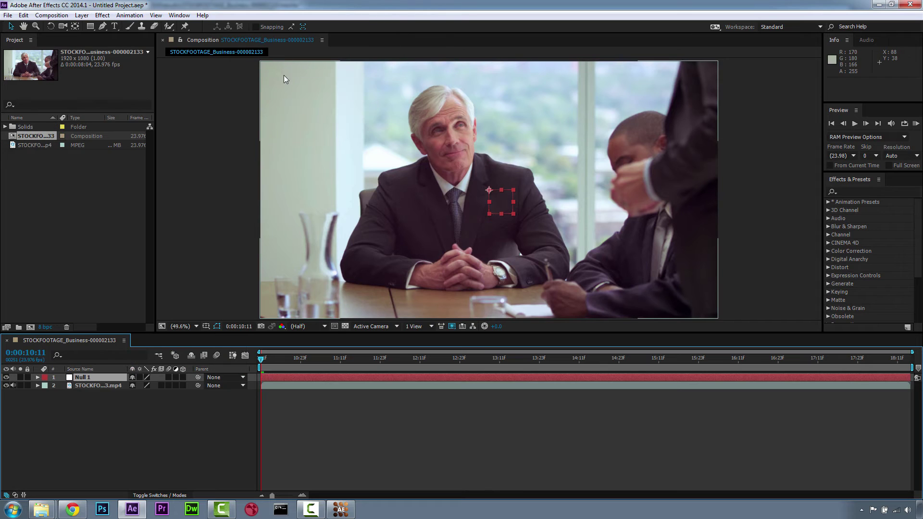
click(23, 15)
click(48, 116)
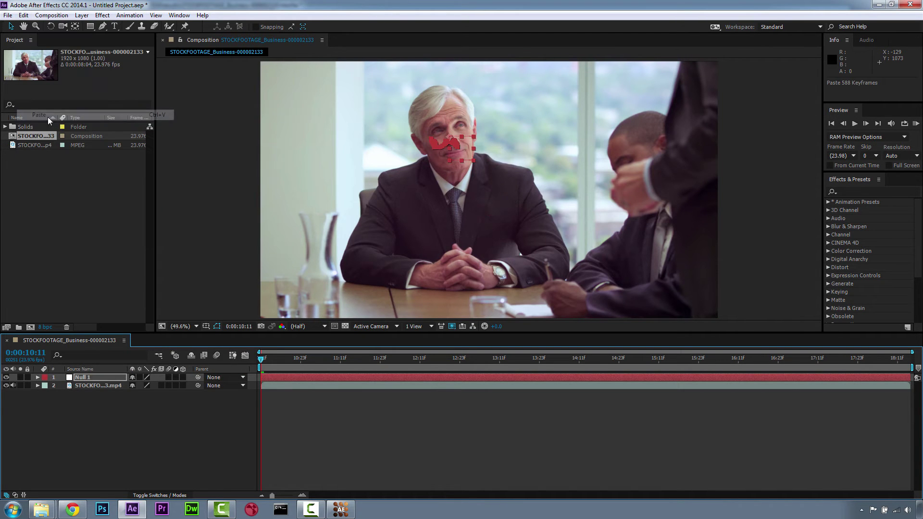
Reveal Null 1's Position, Scale and Rotation keyframes and preview it following the face
click(37, 378)
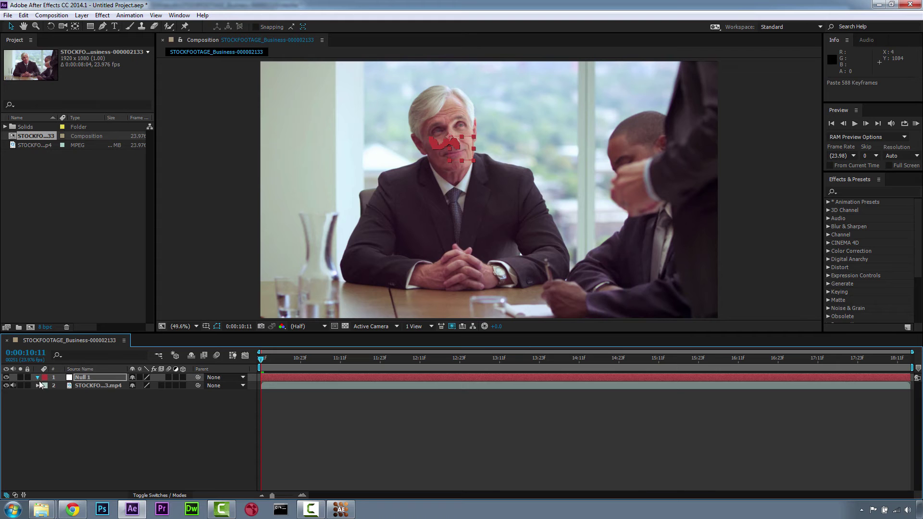
click(46, 385)
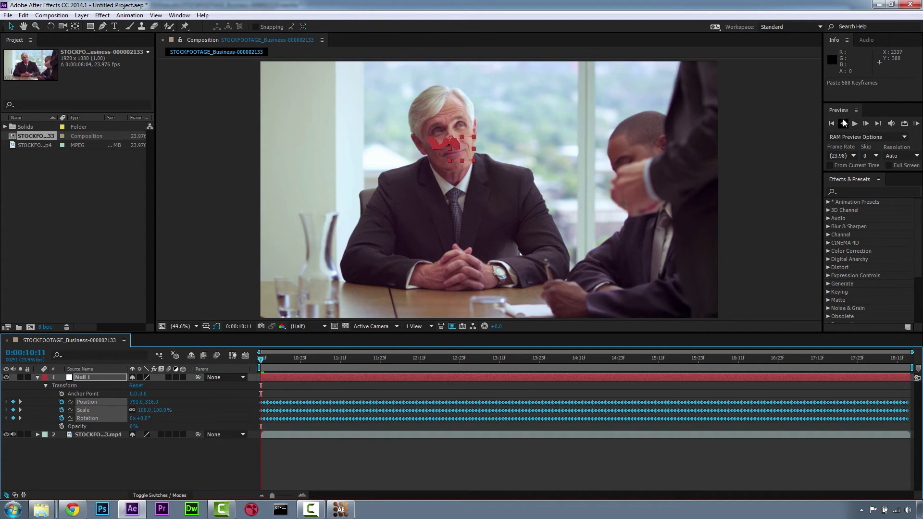
click(855, 124)
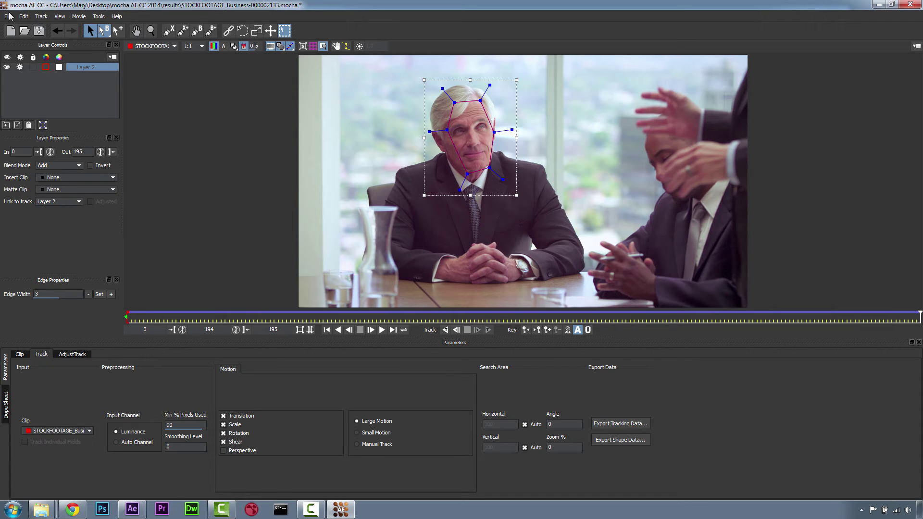
click(8, 16)
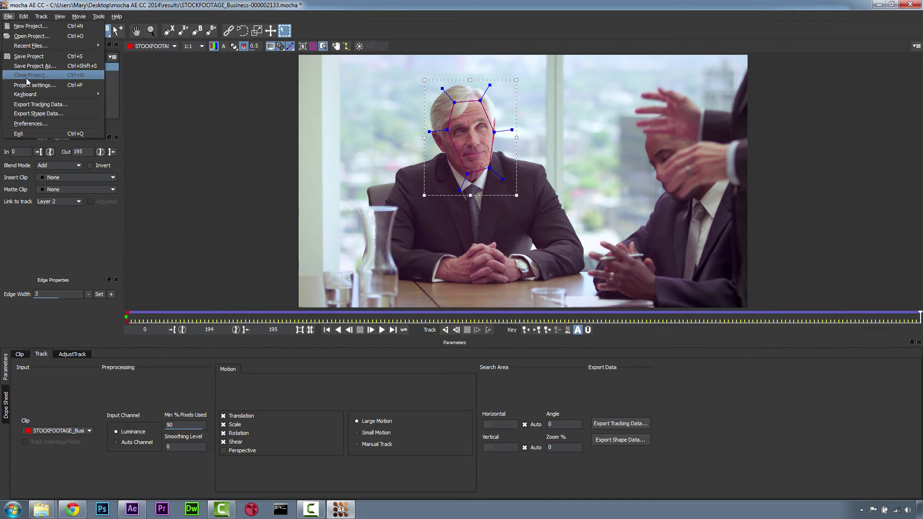
click(29, 123)
click(539, 172)
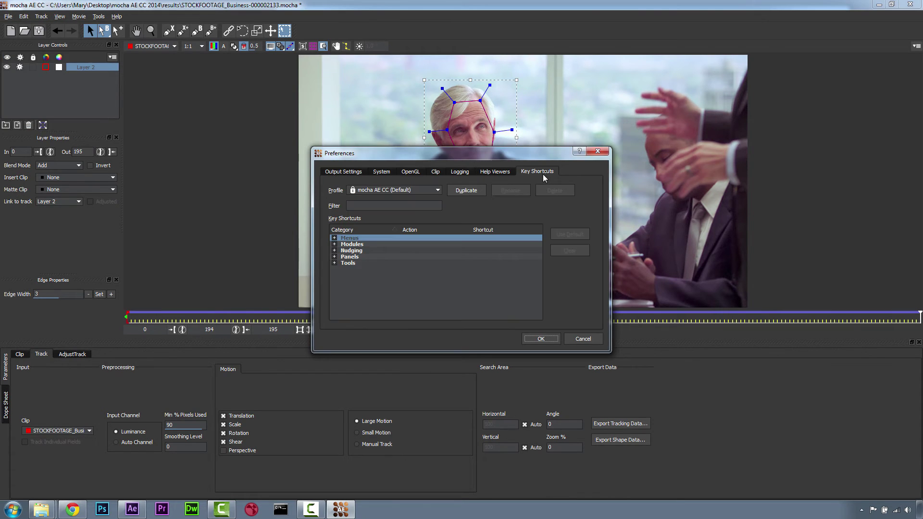
click(414, 193)
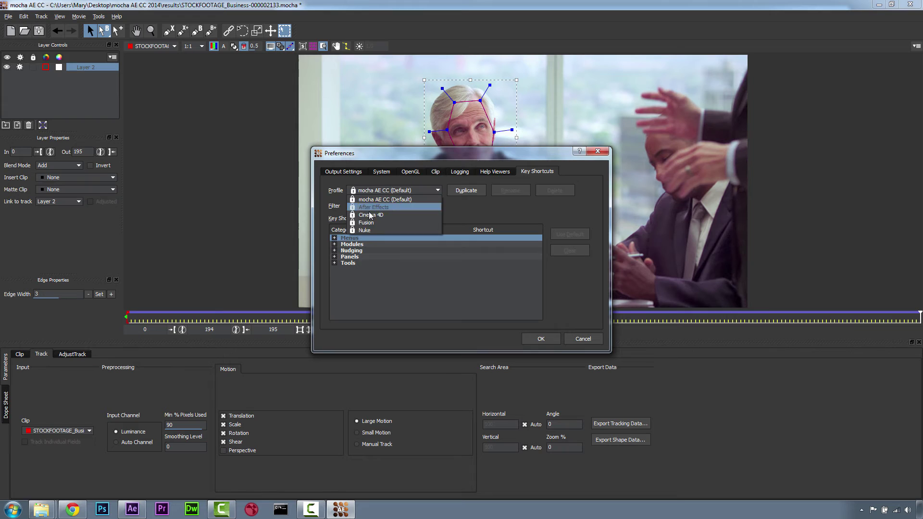
click(420, 197)
click(334, 238)
click(345, 245)
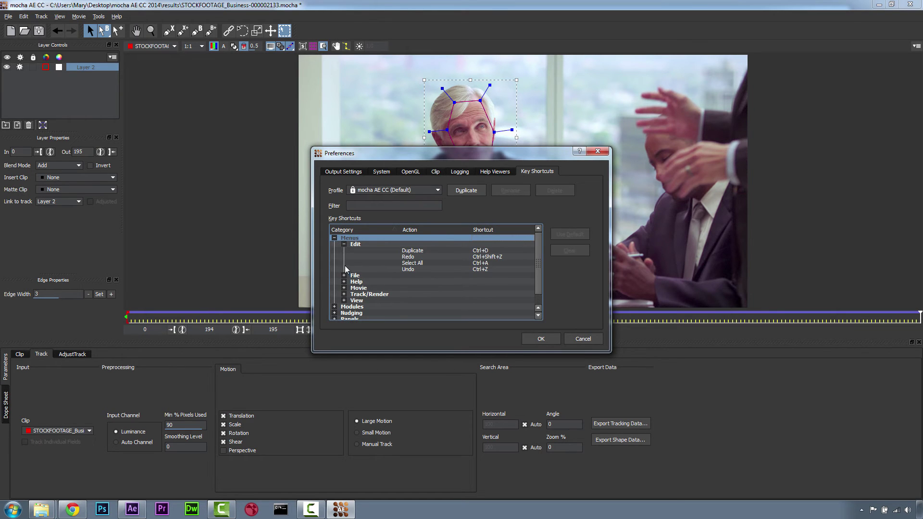
click(344, 269)
click(583, 339)
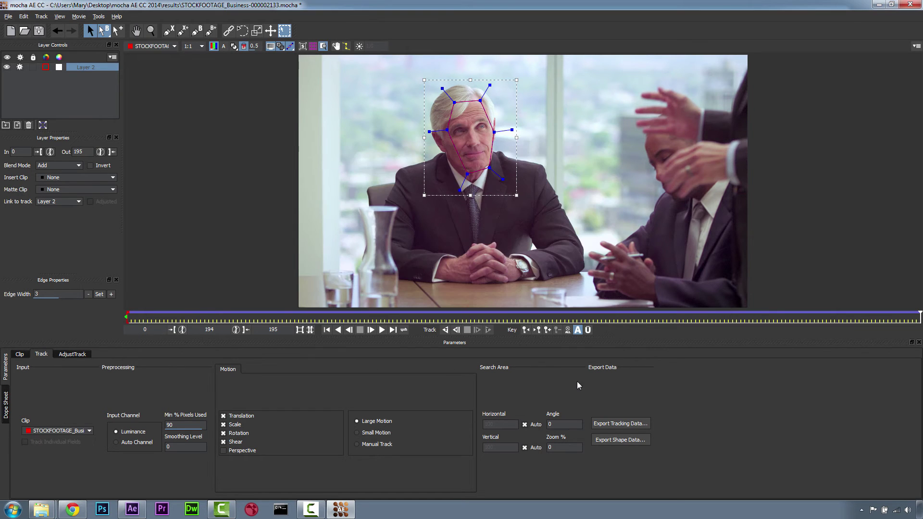
click(105, 33)
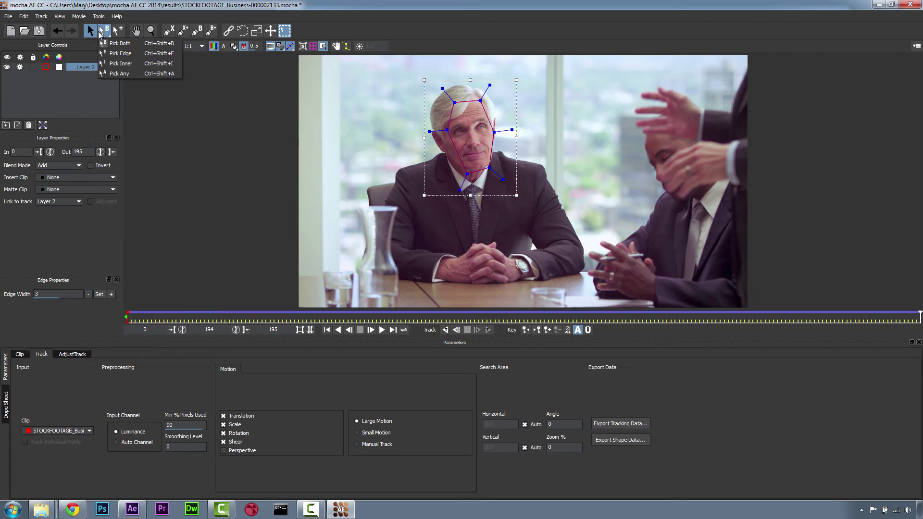
click(344, 29)
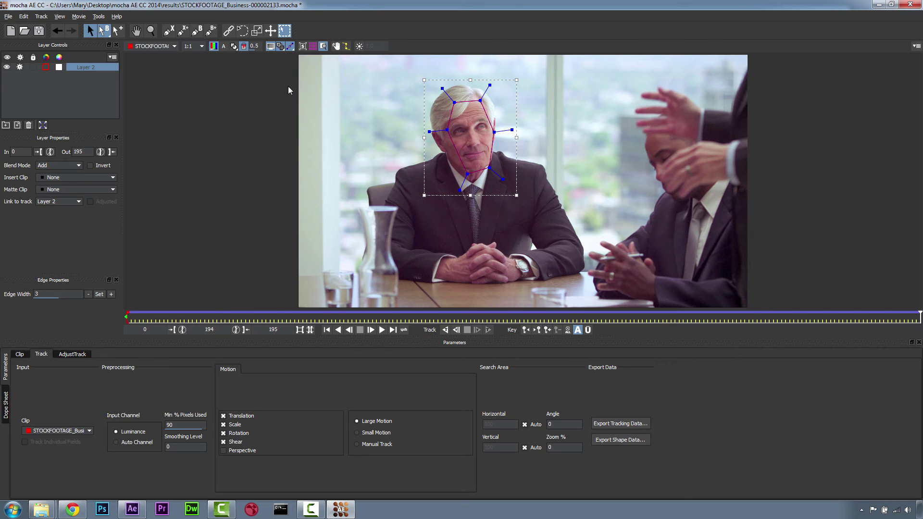
Switch System preferences to Linear Controls and set Min % Pixels Used to 65
click(8, 17)
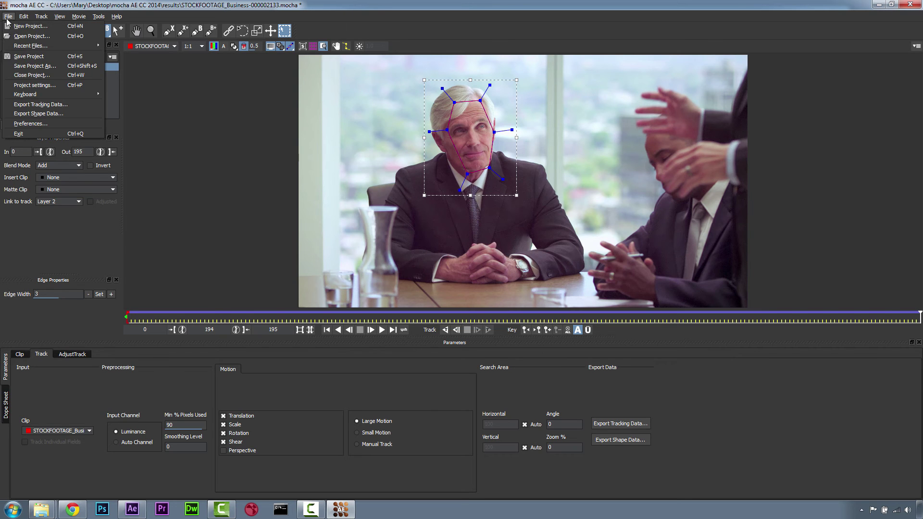
click(26, 123)
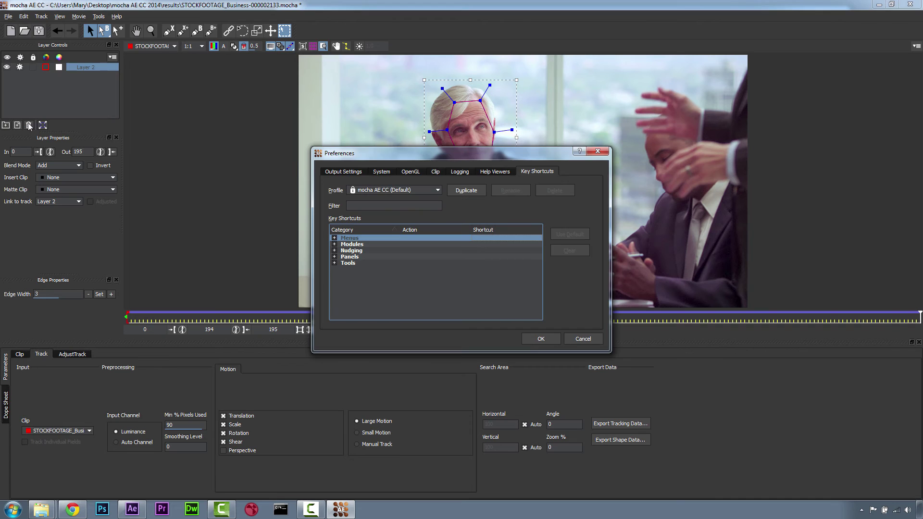
click(385, 172)
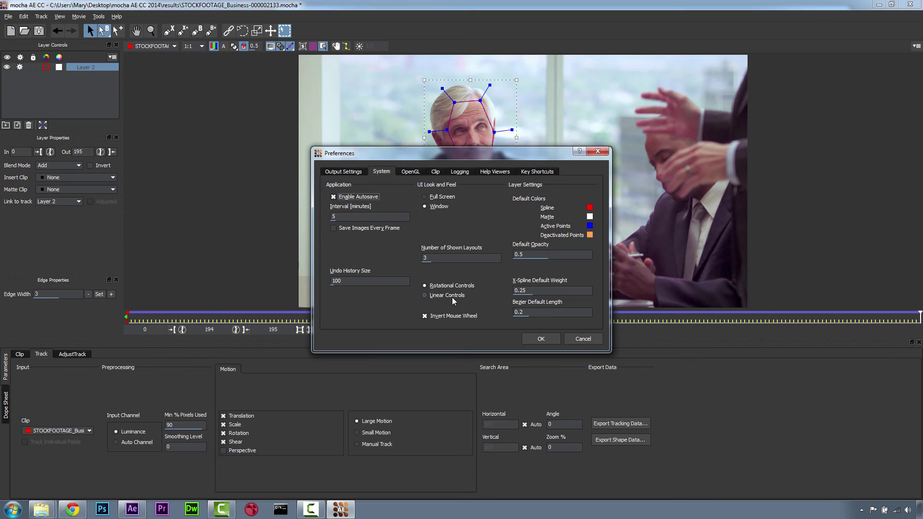
click(427, 296)
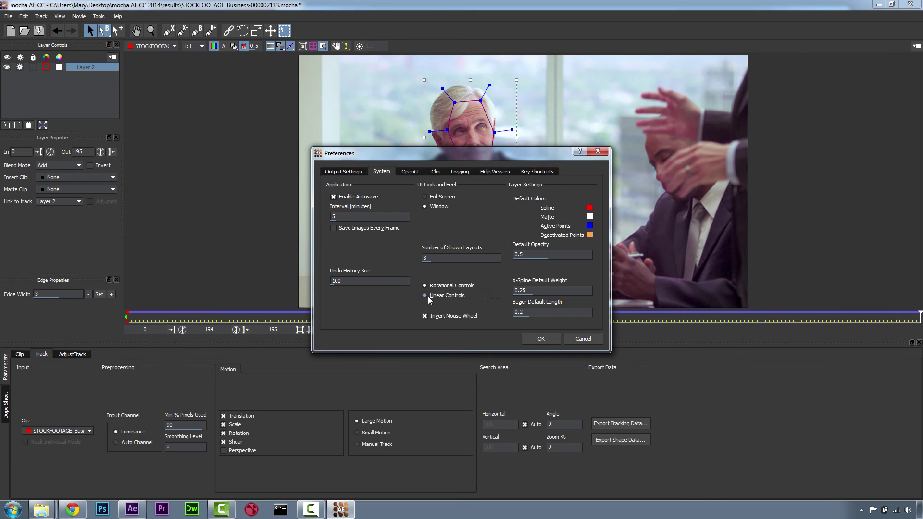
click(531, 337)
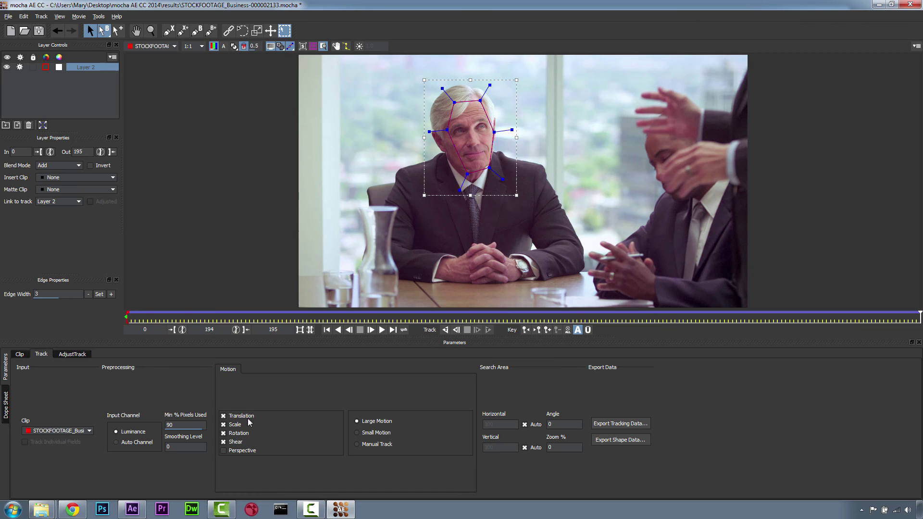
drag(185, 428, 153, 437)
Give the face spline a soft outer edge, then bring up File > Open Project
click(111, 294)
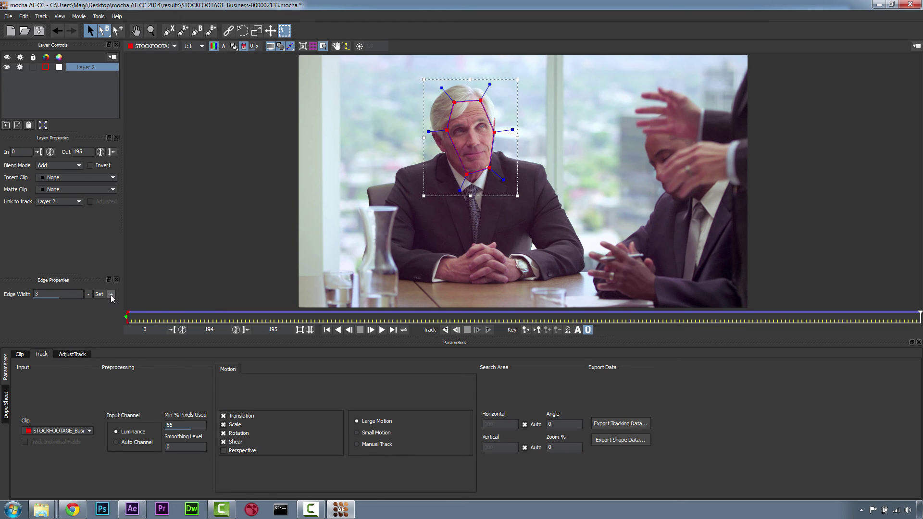
click(111, 295)
click(111, 295)
click(111, 295)
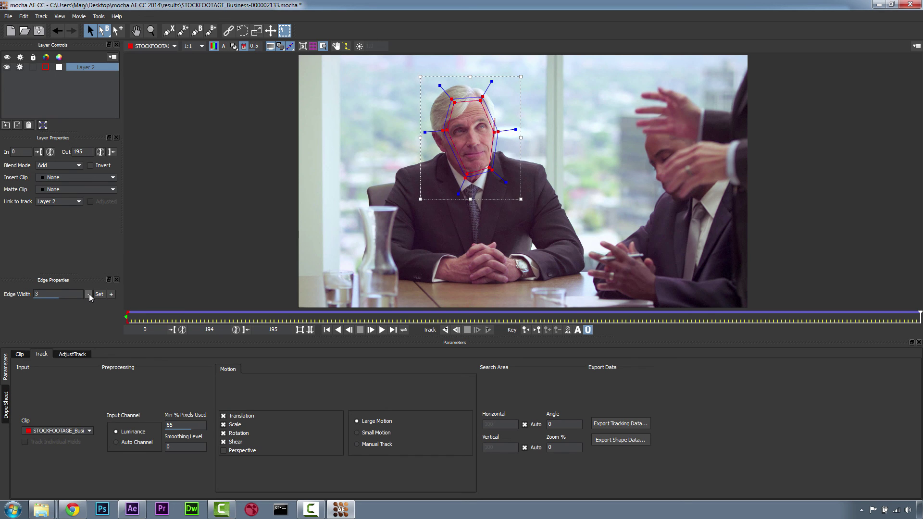
click(89, 294)
click(89, 295)
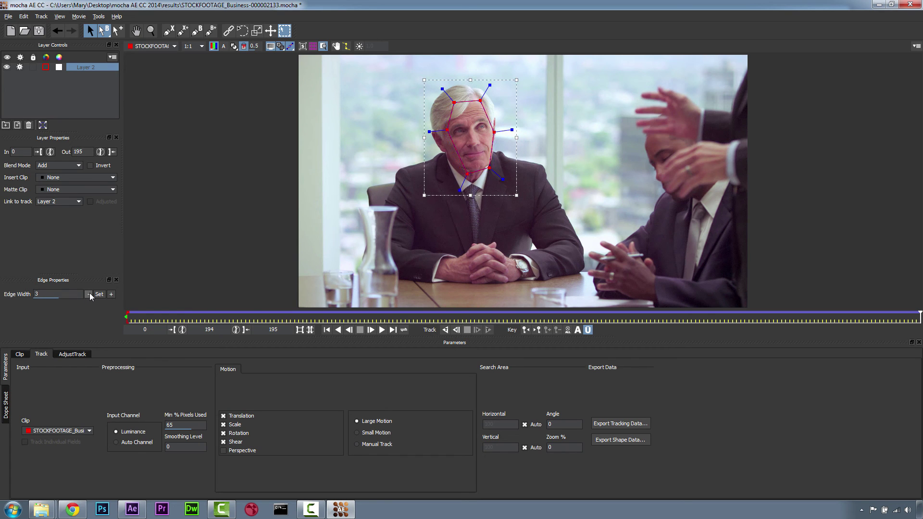
click(8, 17)
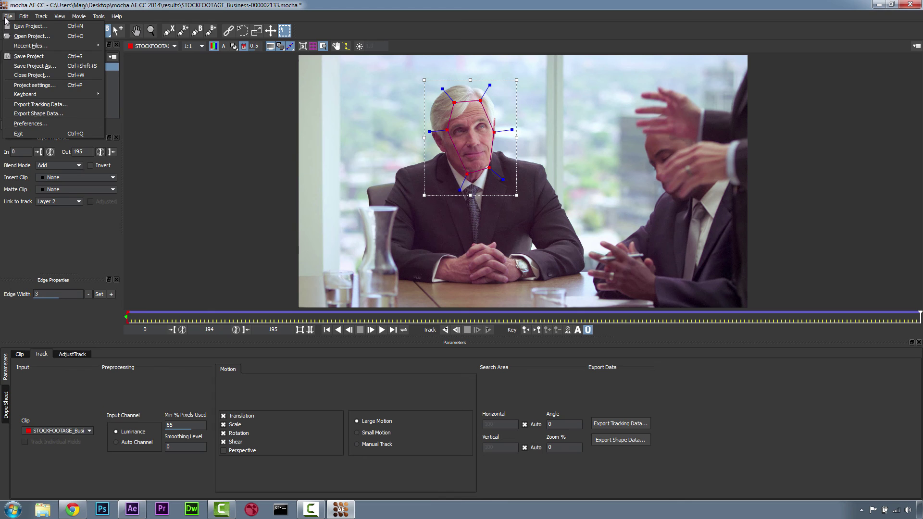
click(19, 37)
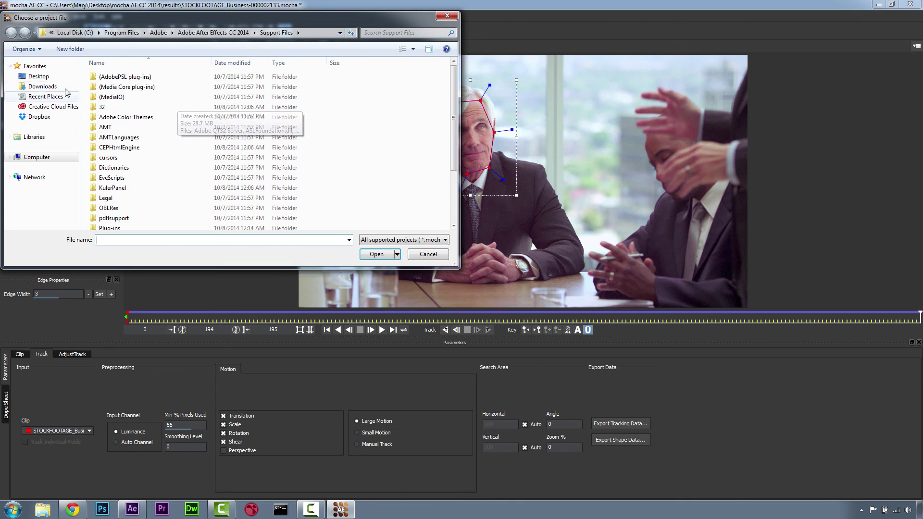
Open the RED clip A014_C018_1227WK_001 from the Desktop
click(38, 76)
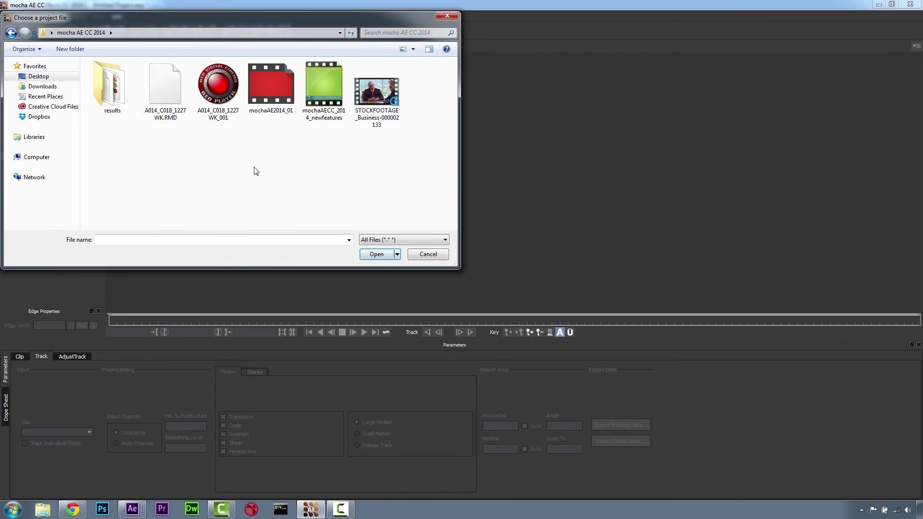
click(218, 99)
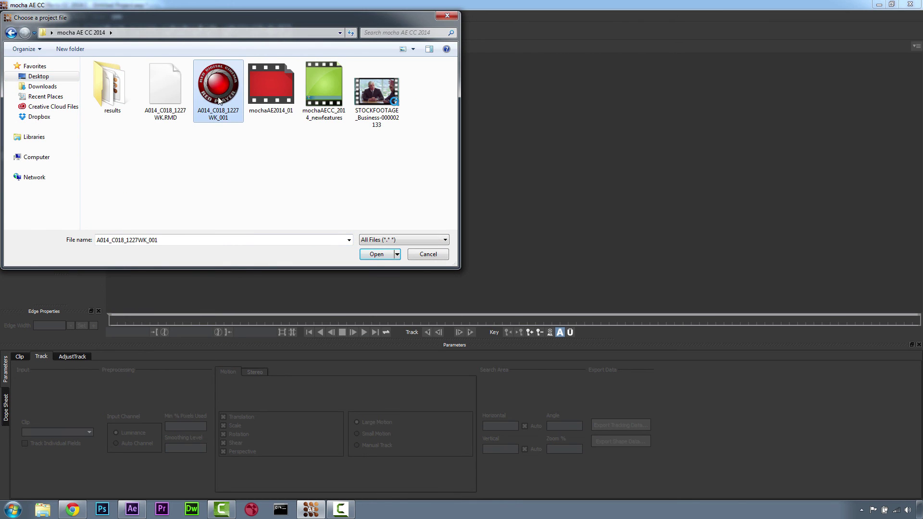
click(377, 254)
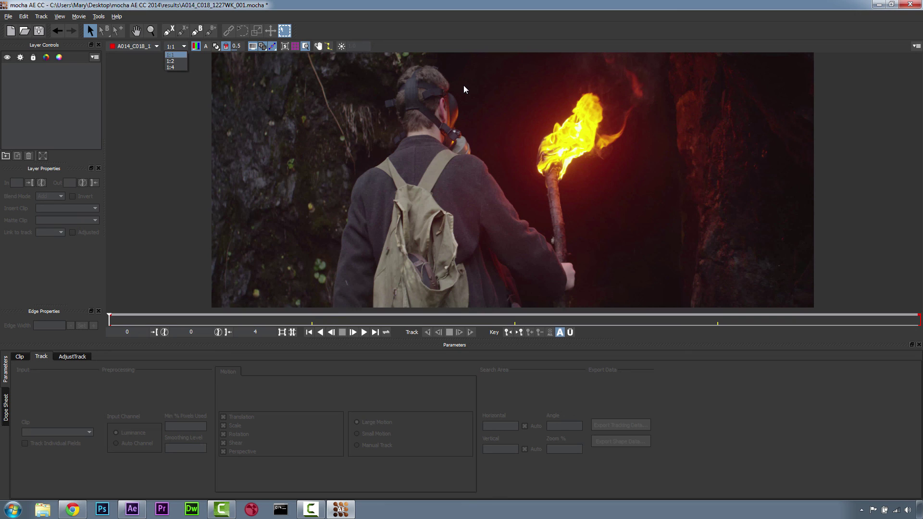
Play the clip at 1:4 viewing resolution, then bring up the mocha Compare web page
key(Down)
key(Down)
key(Return)
key(space)
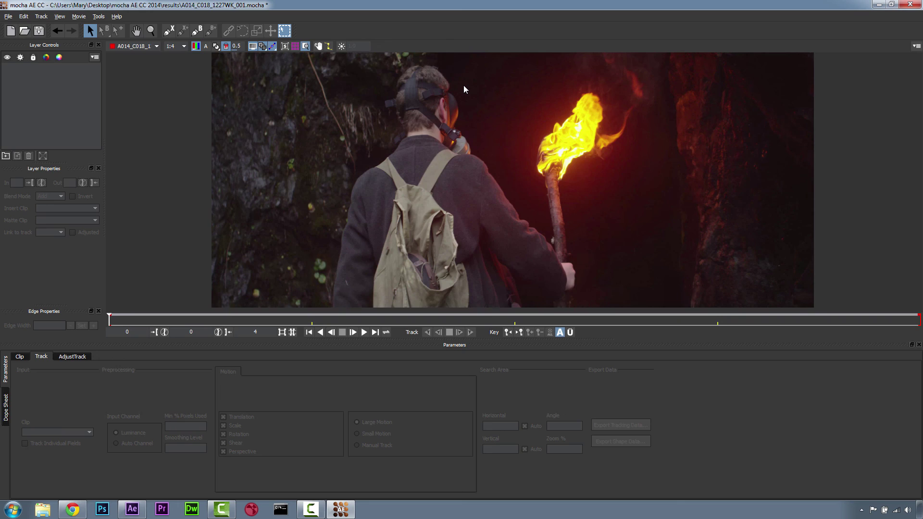
key(alt+Tab)
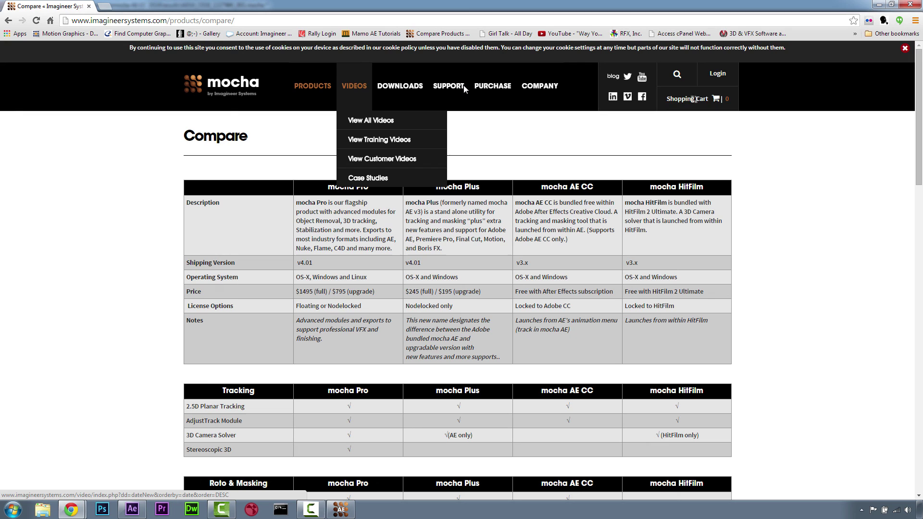
mouse_move(463, 85)
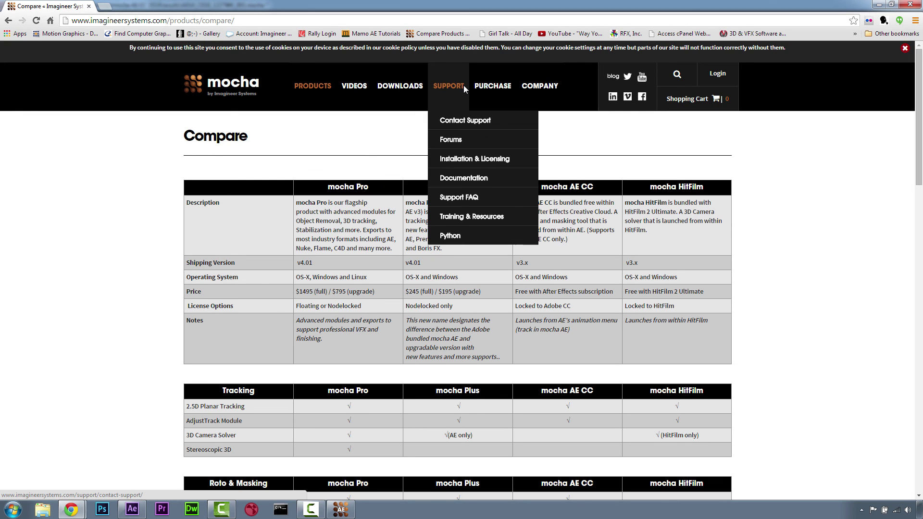